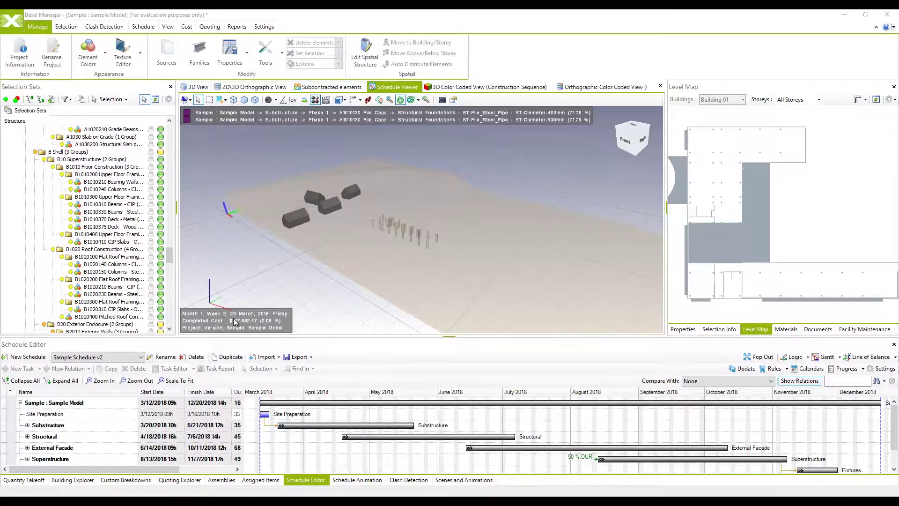
Step: Keep Sample Schedule v2 selected and show the Schedule Animation panel by Task
{"action": "left_click", "coordinate": [140, 358]}
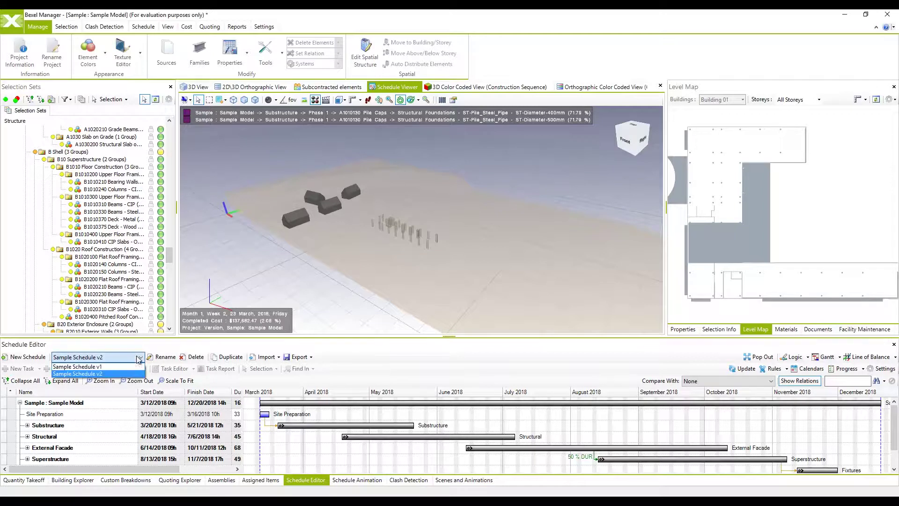
{"action": "left_click", "coordinate": [123, 374]}
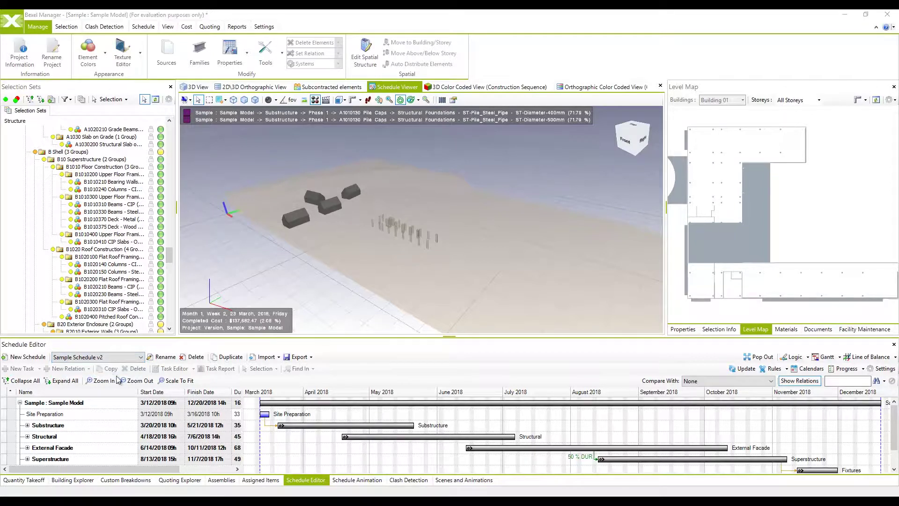
{"action": "left_click", "coordinate": [356, 480]}
{"action": "left_click", "coordinate": [70, 357]}
{"action": "left_click", "coordinate": [33, 367]}
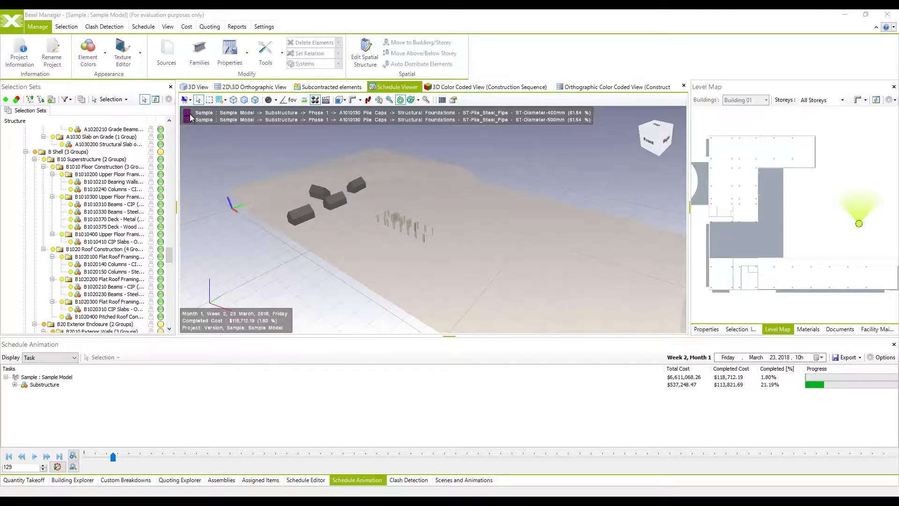
Step: Open the Schedule Legend Settings from the Schedule Viewer toolbar
{"action": "left_click", "coordinate": [455, 102]}
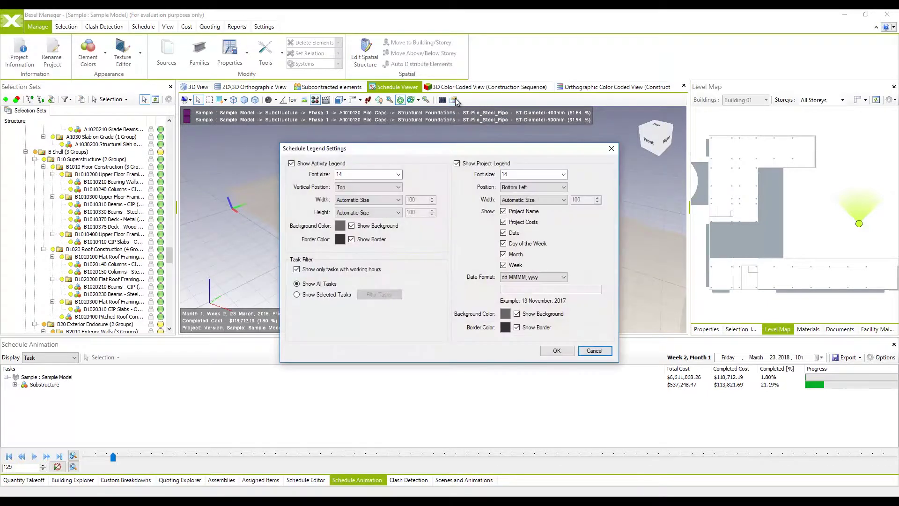
Step: Toggle Show Activity Legend off and on, set its font size to 16, and keep it at Top
{"action": "left_click", "coordinate": [455, 99]}
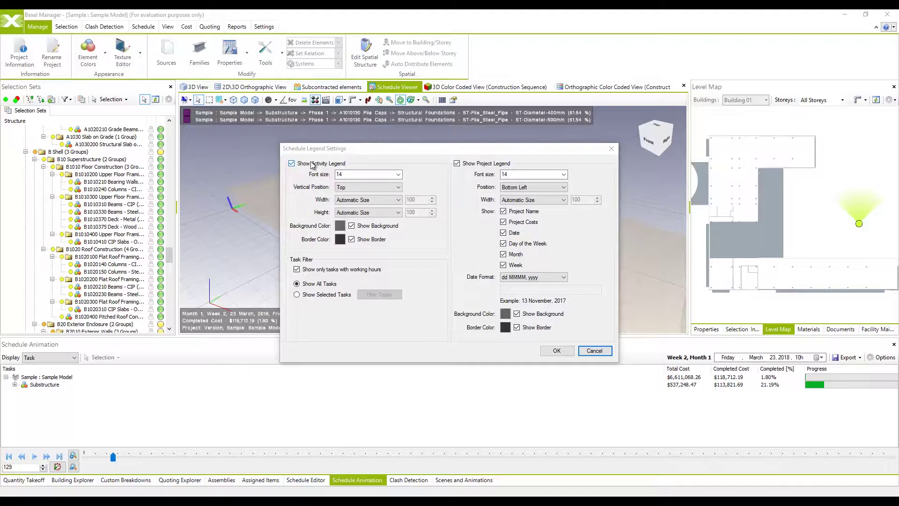
{"action": "left_click", "coordinate": [292, 164]}
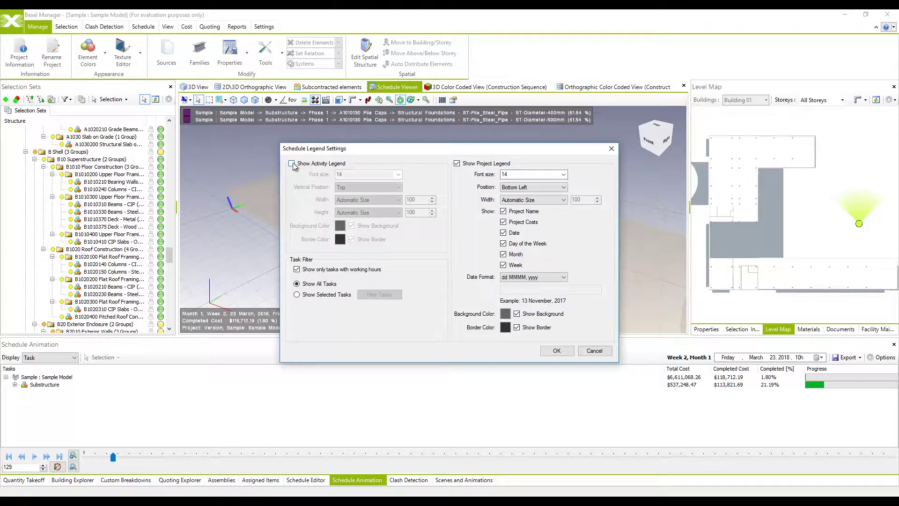
{"action": "left_click", "coordinate": [292, 164]}
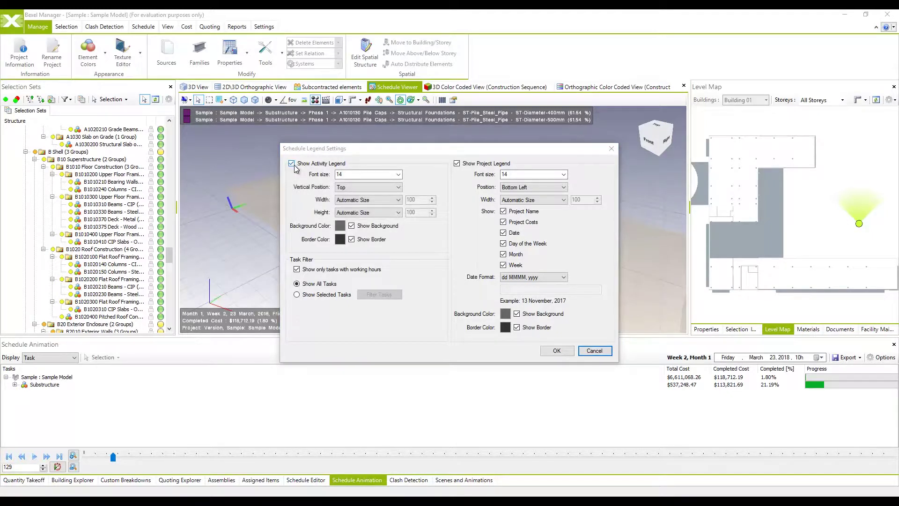
{"action": "left_click", "coordinate": [347, 174]}
{"action": "type", "text": "16"}
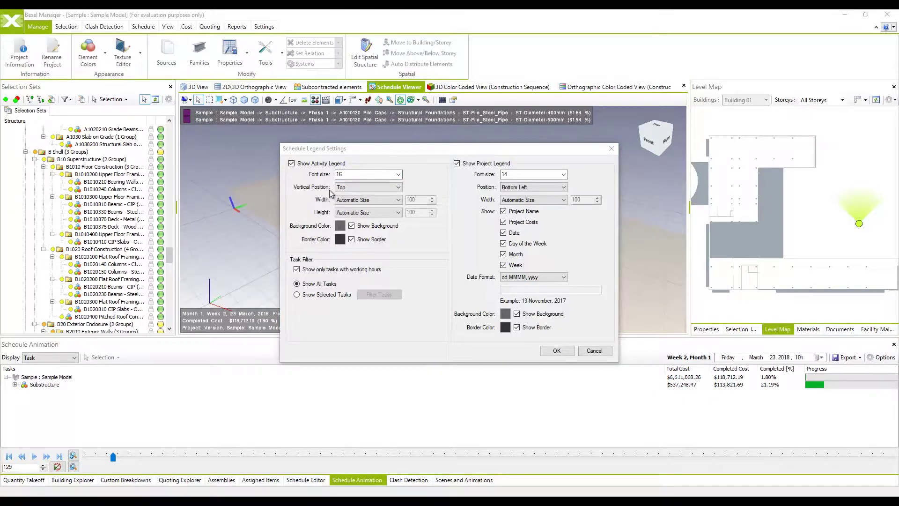
{"action": "left_click", "coordinate": [398, 188]}
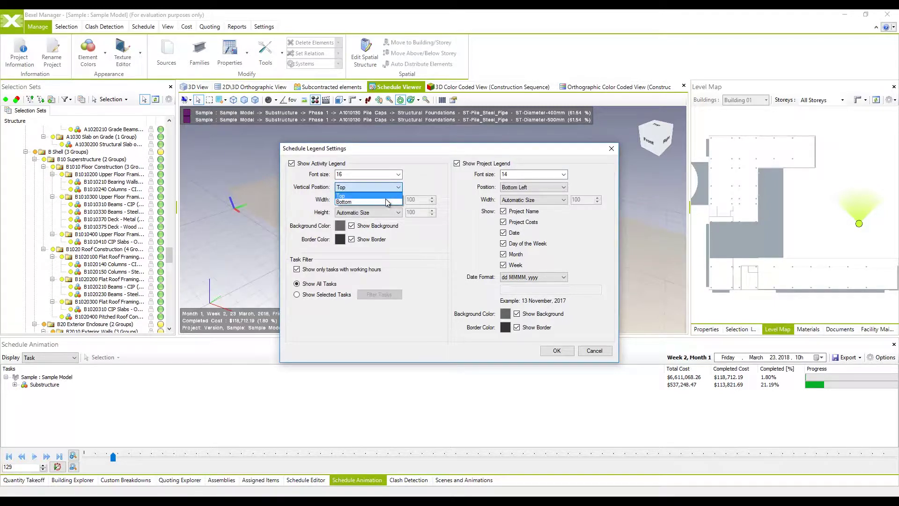
{"action": "left_click", "coordinate": [417, 189]}
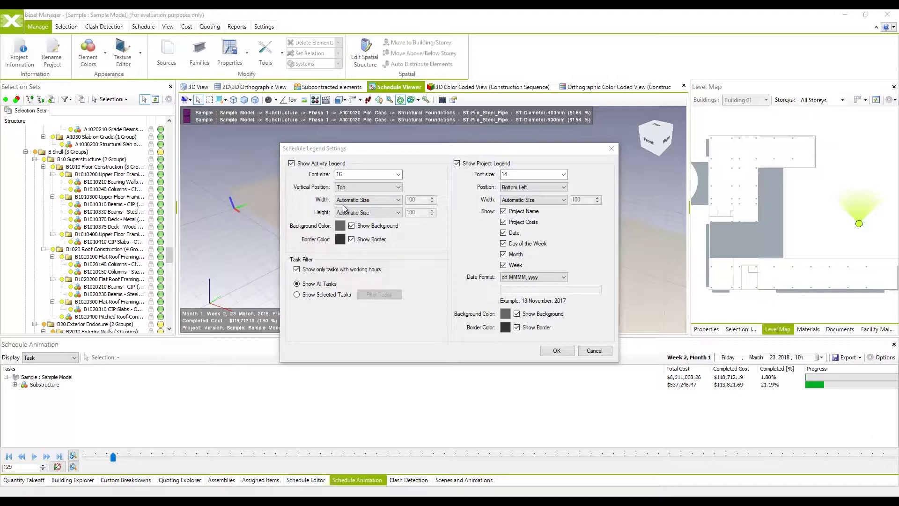
Step: Set the activity legend width to Fixed 300 and its height to Fill
{"action": "left_click", "coordinate": [373, 204]}
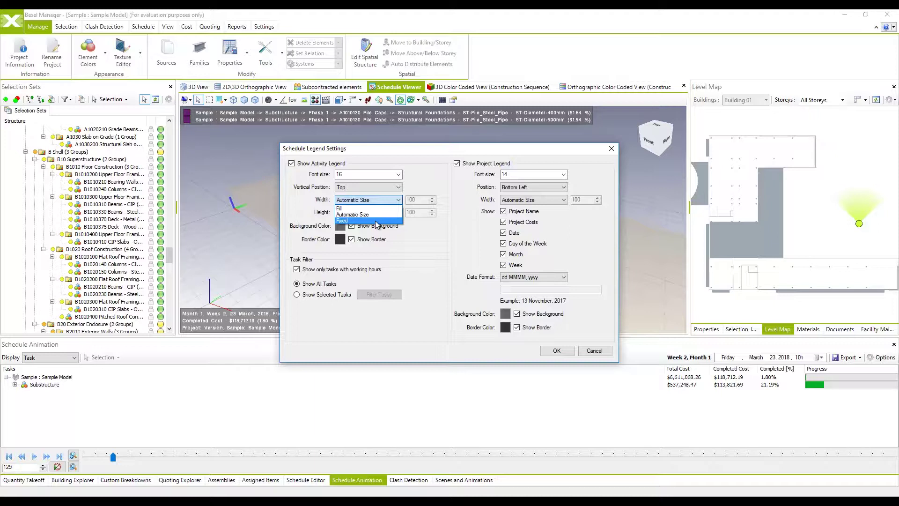
{"action": "left_click", "coordinate": [377, 220]}
{"action": "double_click", "coordinate": [407, 200]}
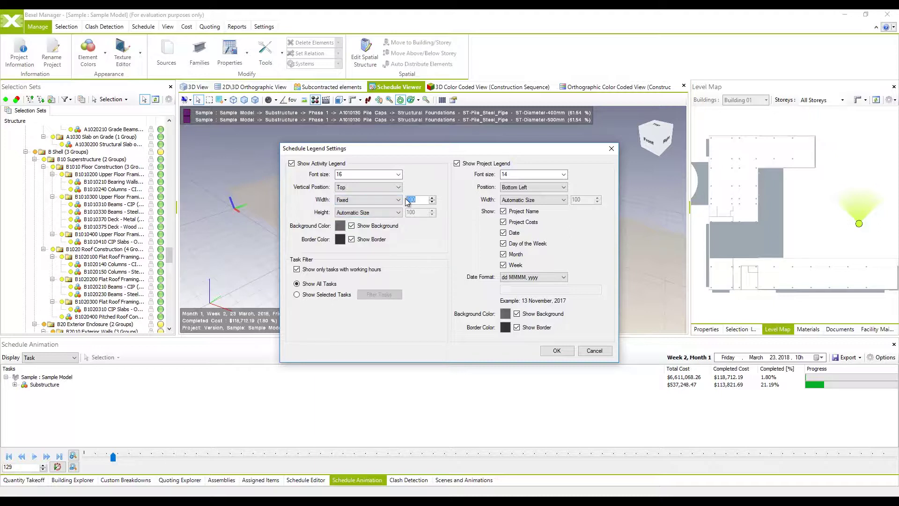
{"action": "type", "text": "30"}
{"action": "left_click", "coordinate": [396, 213]}
{"action": "left_click", "coordinate": [381, 221]}
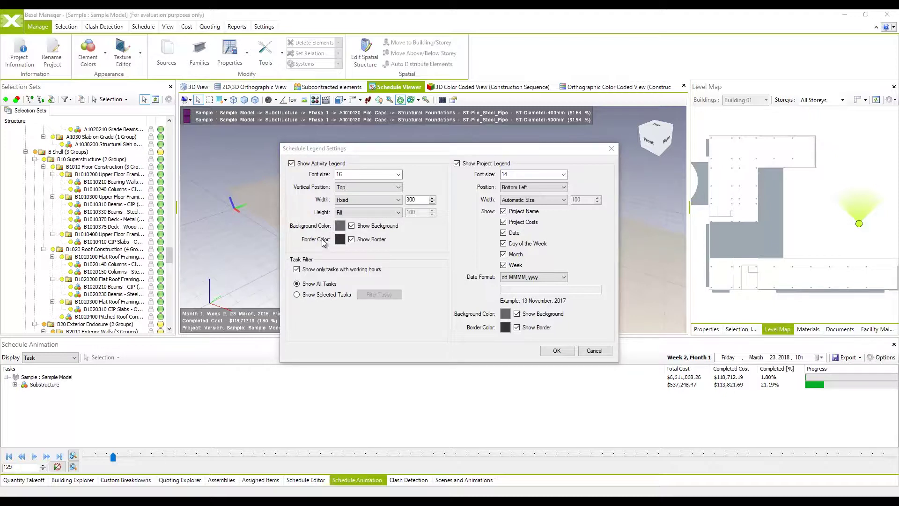
Step: Toggle the activity legend background off and on, and keep its border on
{"action": "left_click", "coordinate": [352, 225]}
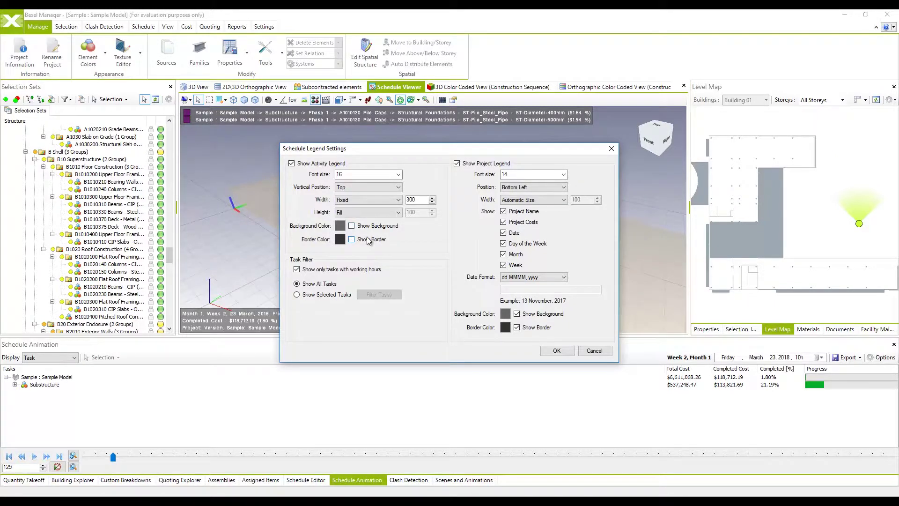
{"action": "left_click", "coordinate": [352, 225]}
{"action": "left_click", "coordinate": [352, 239]}
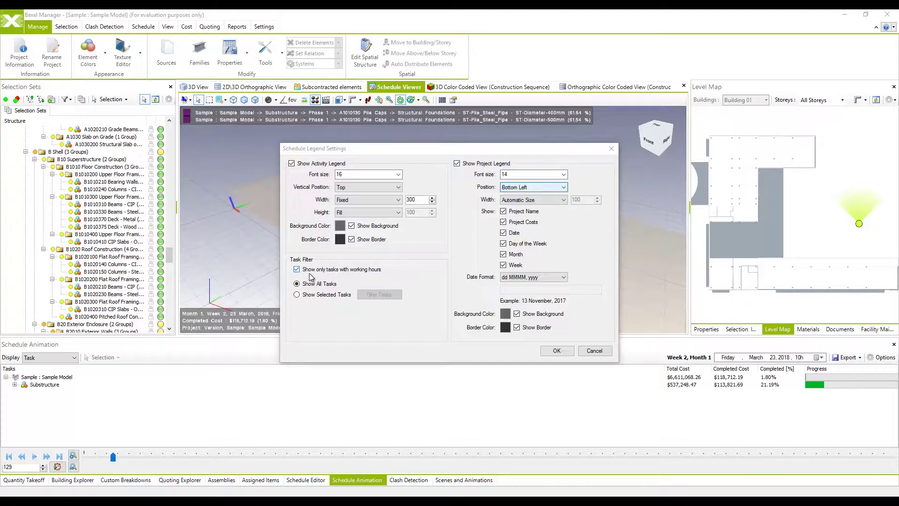
Step: Limit the activity legend to selected tasks and group the task filter by Levels
{"action": "left_click", "coordinate": [298, 295]}
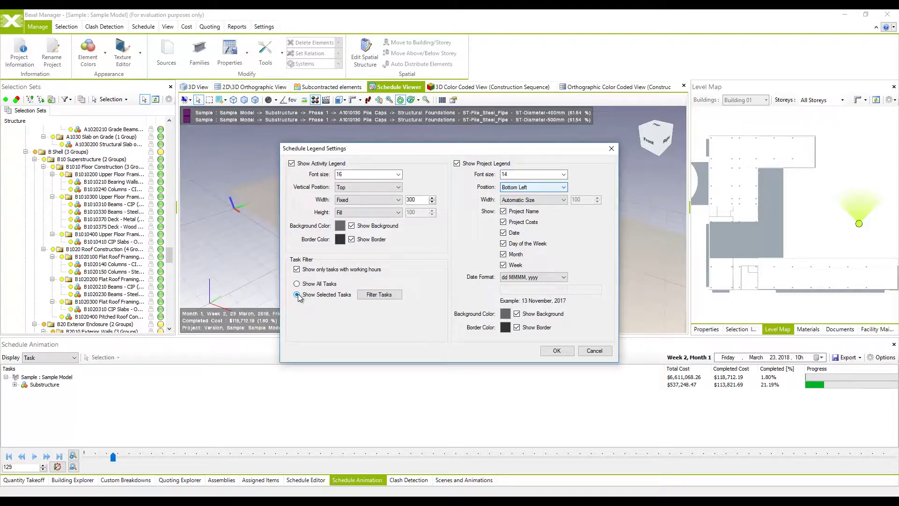
{"action": "left_click", "coordinate": [368, 294]}
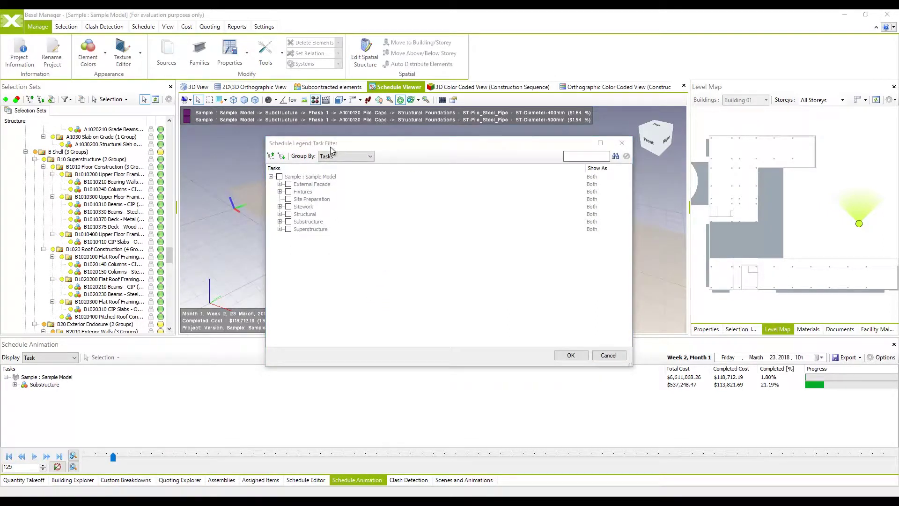
{"action": "left_click", "coordinate": [284, 157]}
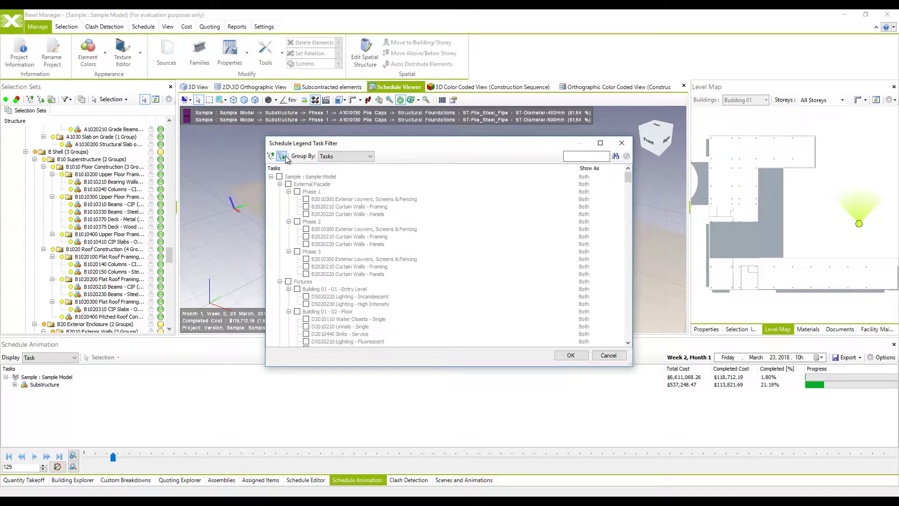
{"action": "left_click", "coordinate": [272, 156]}
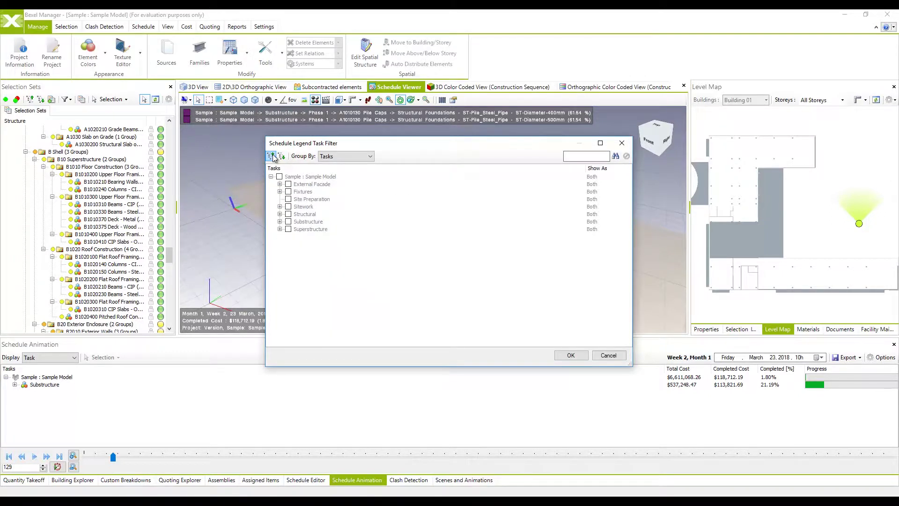
{"action": "left_click", "coordinate": [342, 157]}
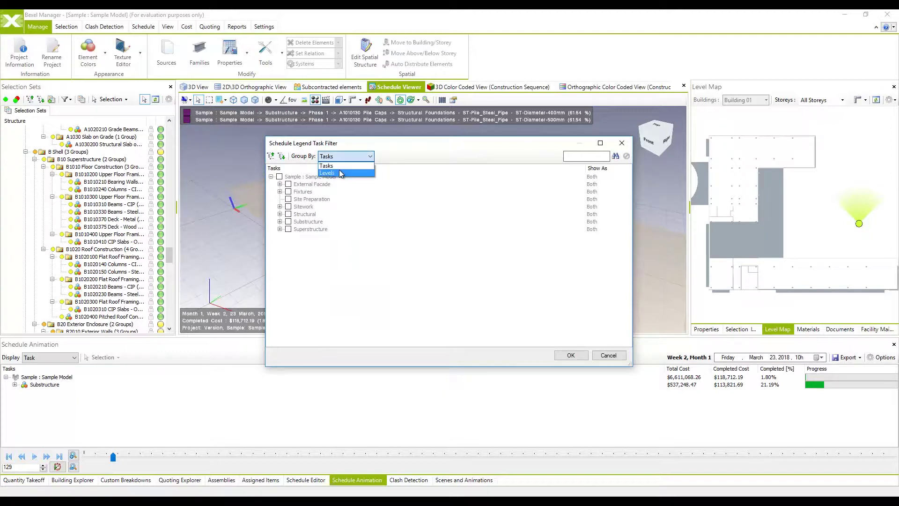
{"action": "left_click", "coordinate": [341, 173]}
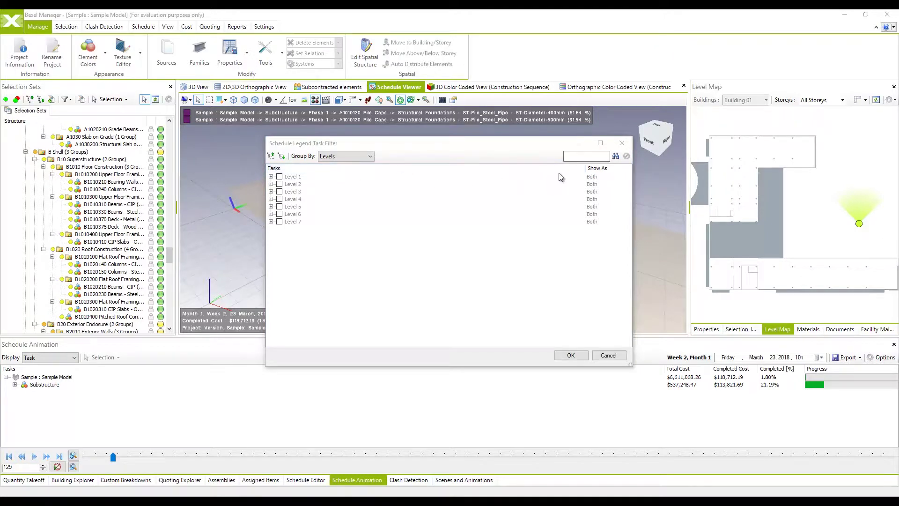
Step: Regroup the filter by Tasks, tick B2010300 Exterior Louvers, and leave its Show As at Both
{"action": "left_click", "coordinate": [586, 157]}
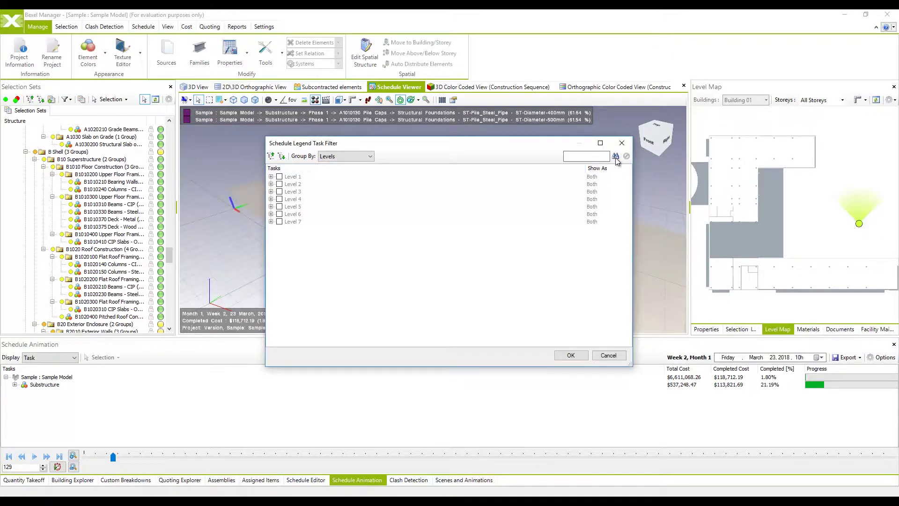
{"action": "left_click", "coordinate": [358, 156]}
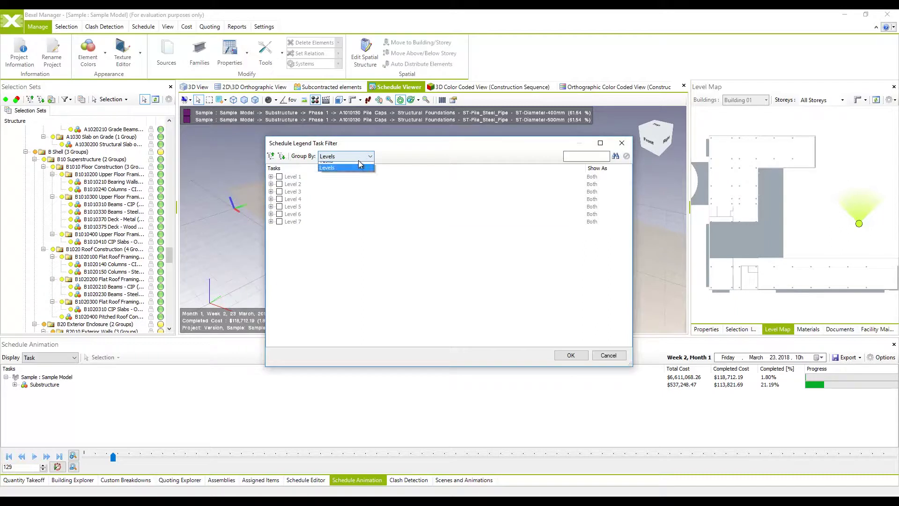
{"action": "key", "text": "Up"}
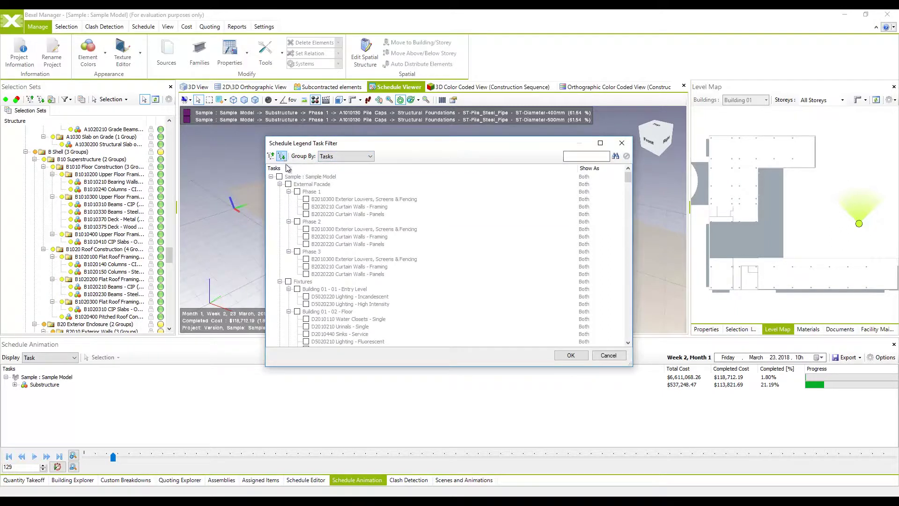
{"action": "left_click", "coordinate": [306, 199]}
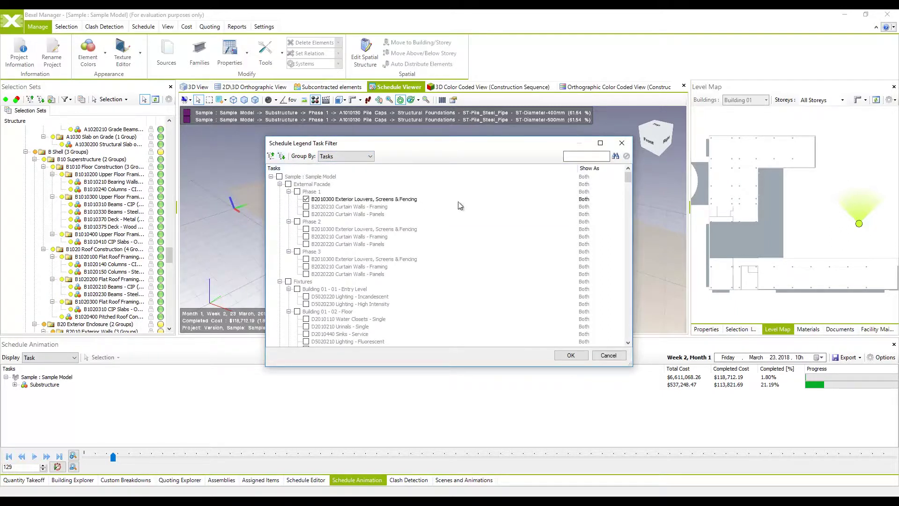
{"action": "left_click", "coordinate": [588, 199]}
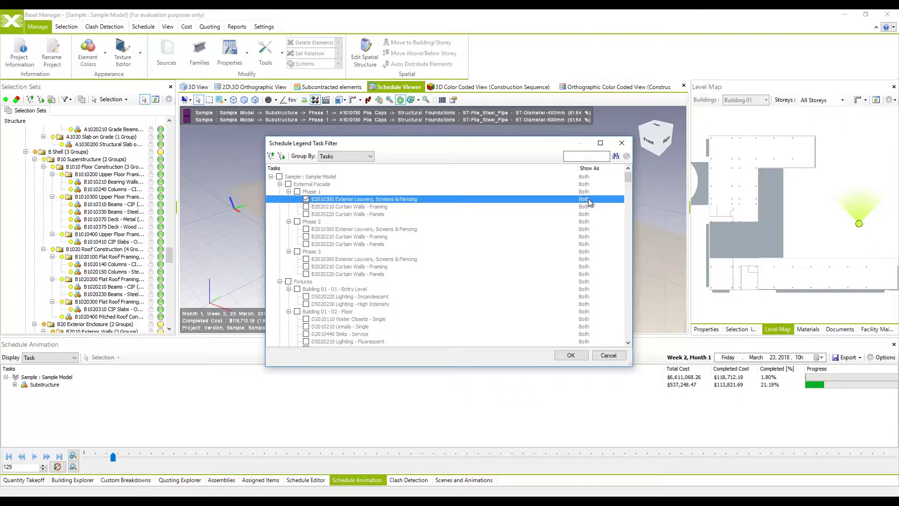
{"action": "left_click", "coordinate": [593, 198]}
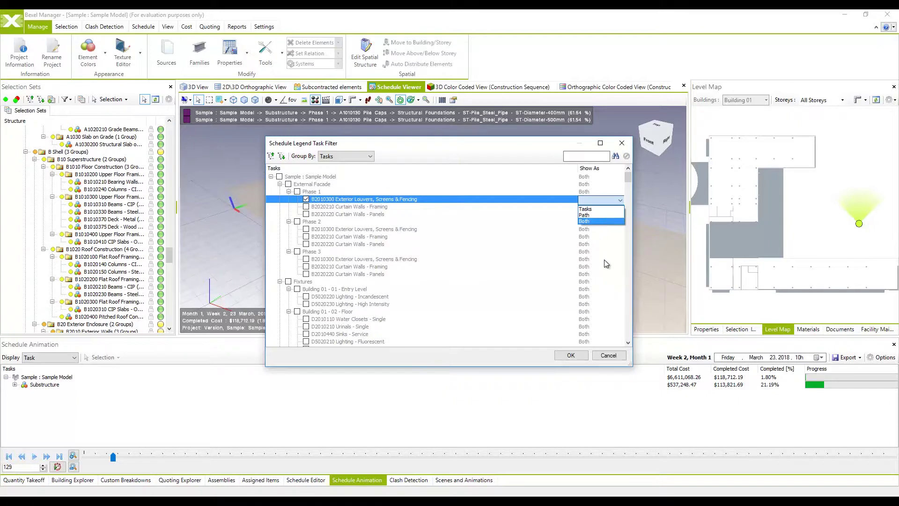
{"action": "left_click", "coordinate": [610, 356]}
Step: Discard the task filter, show all tasks, and set the date format to Custom format
{"action": "left_click", "coordinate": [613, 359]}
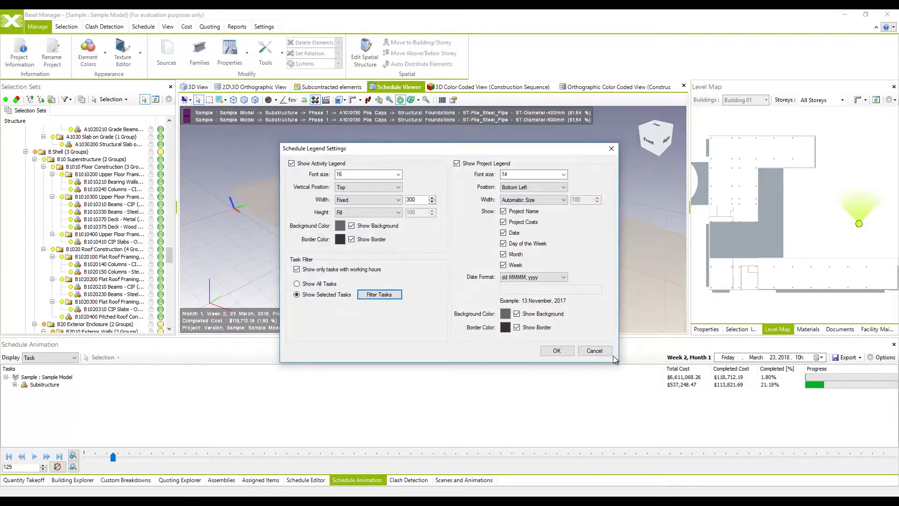
{"action": "left_click", "coordinate": [321, 284]}
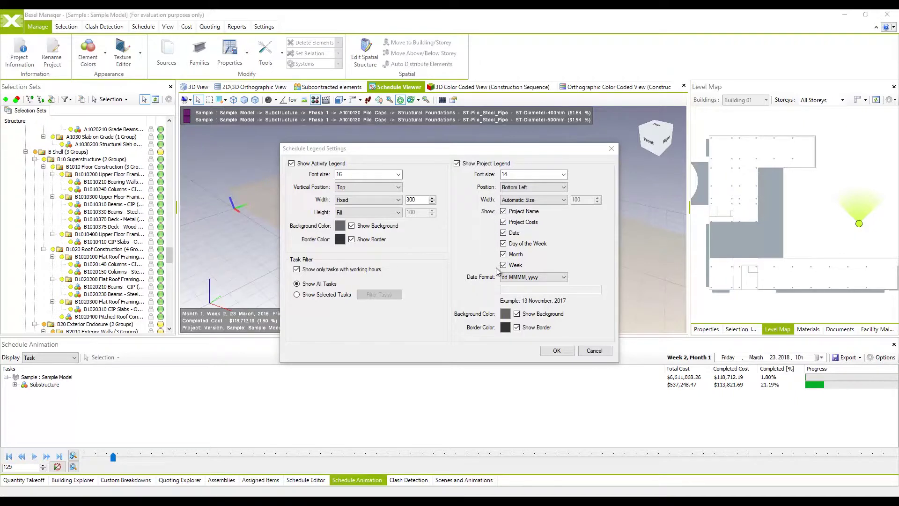
{"action": "left_click", "coordinate": [551, 280]}
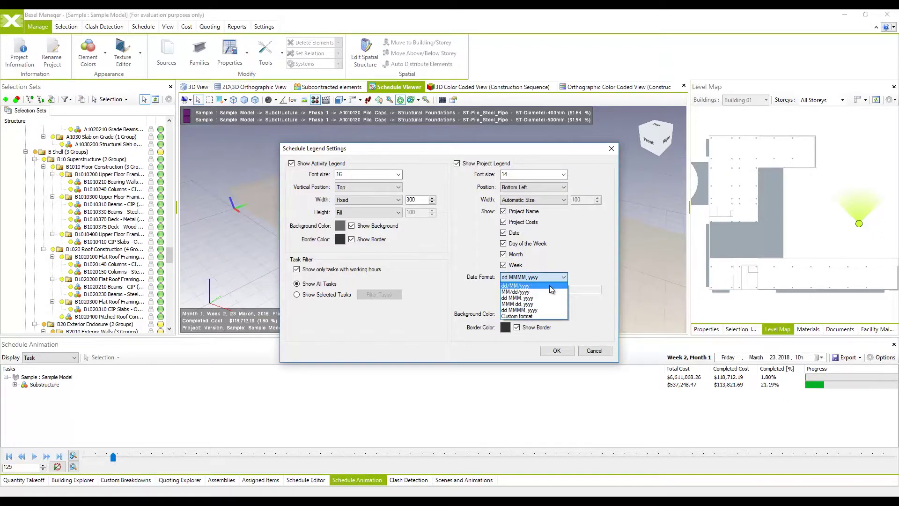
{"action": "left_click", "coordinate": [544, 317]}
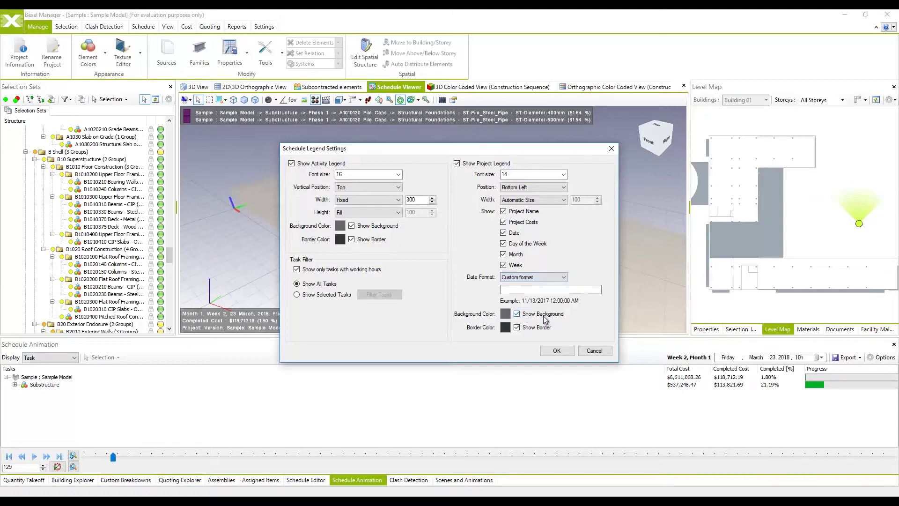
{"action": "left_click", "coordinate": [542, 289]}
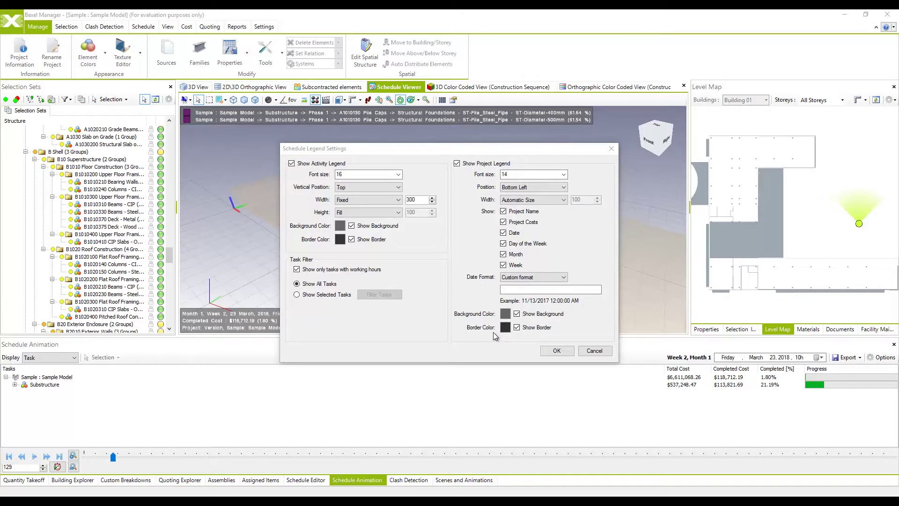
Step: Give the project legend a fixed width of 300 and apply the legend settings
{"action": "left_click", "coordinate": [534, 200]}
{"action": "left_click", "coordinate": [520, 213]}
{"action": "type", "text": "300"}
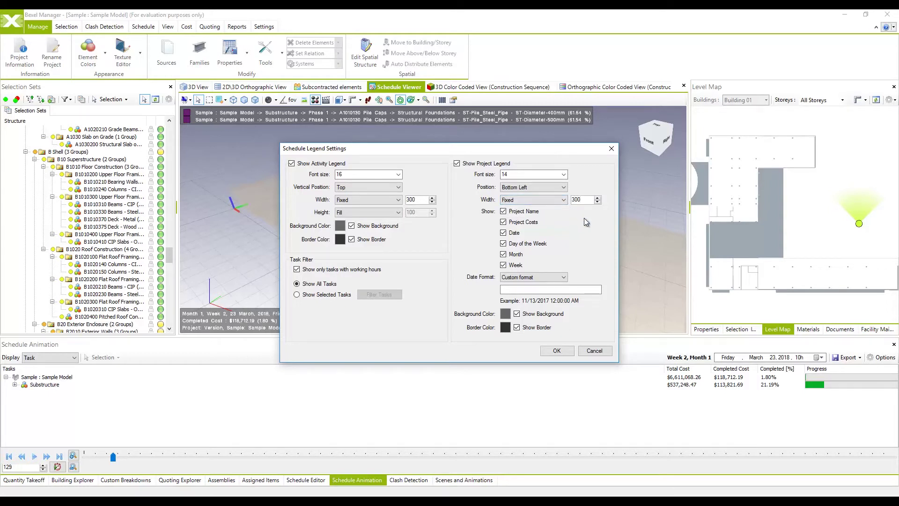
{"action": "left_click", "coordinate": [556, 351]}
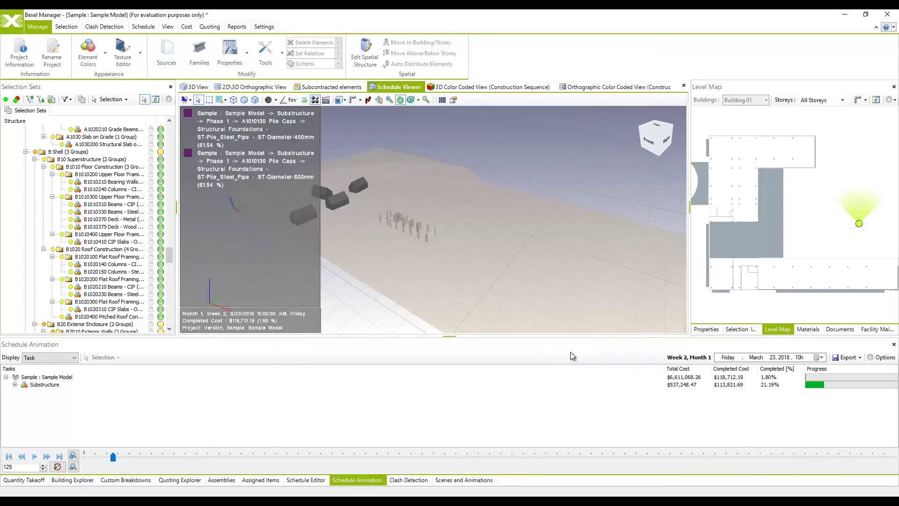